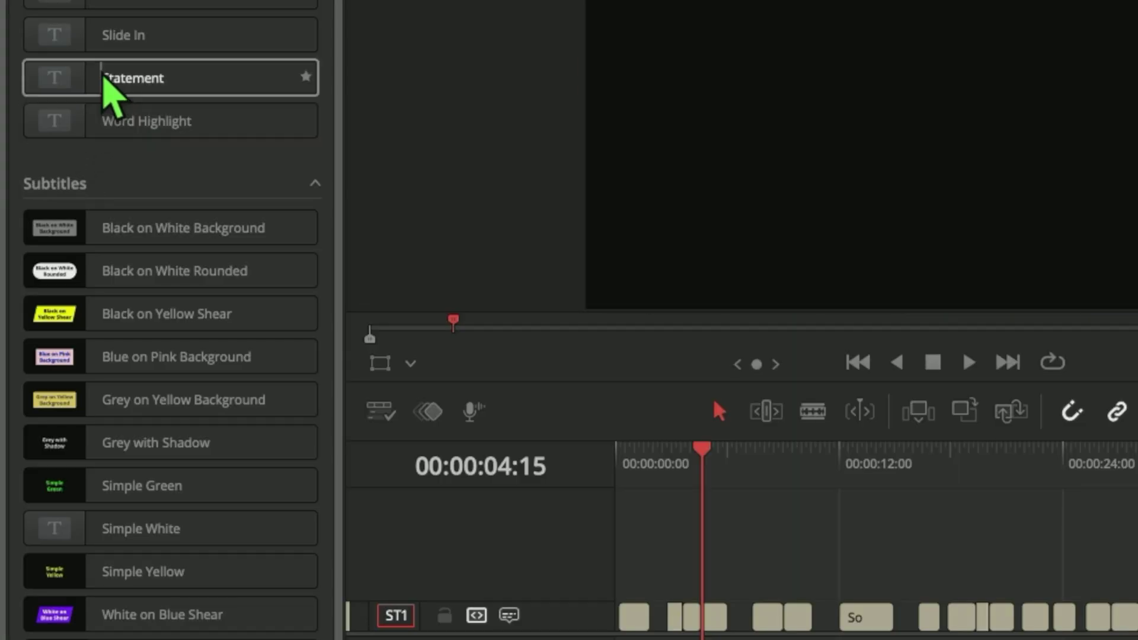
Apply the Statement title to the ST1 subtitle track and play the captions from 00:00:00:00.
drag(104, 77, 559, 618)
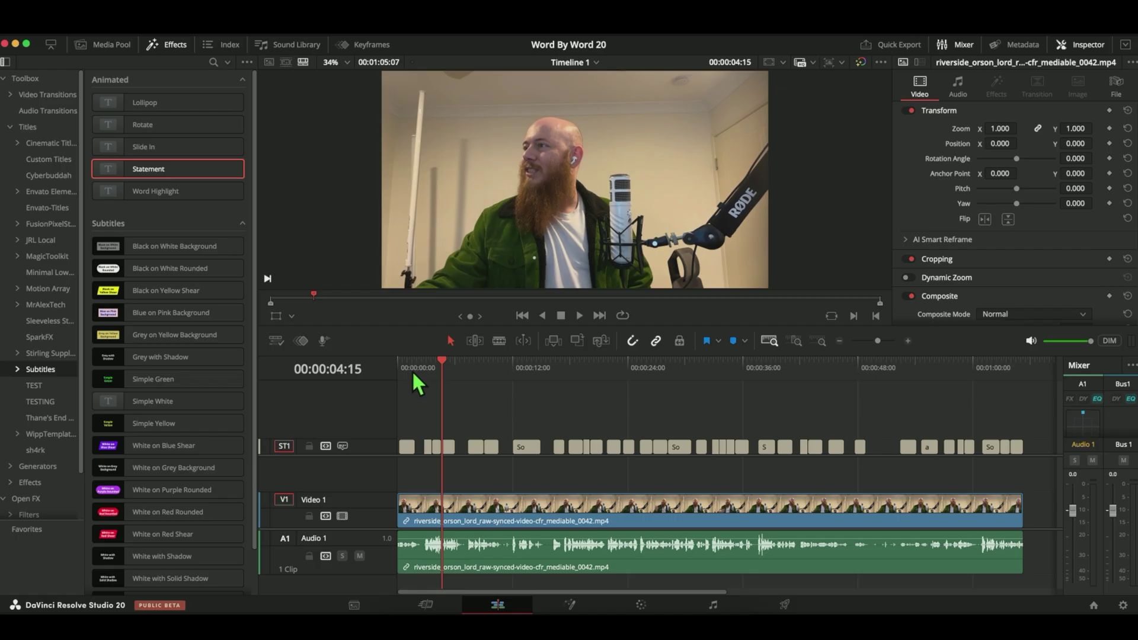
click(617, 473)
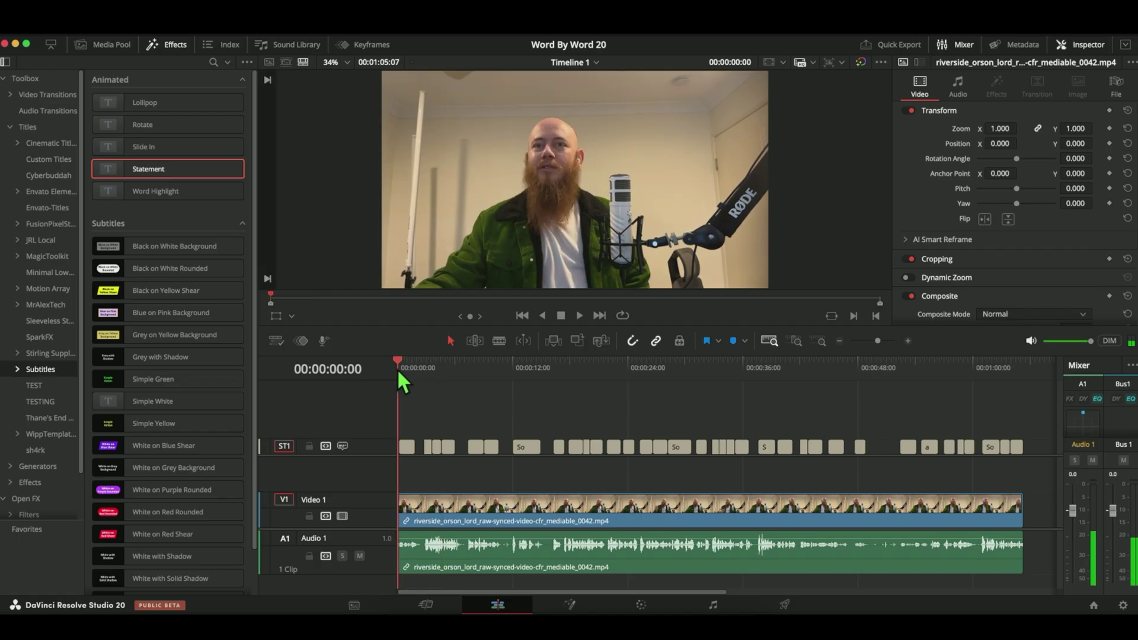
click(579, 315)
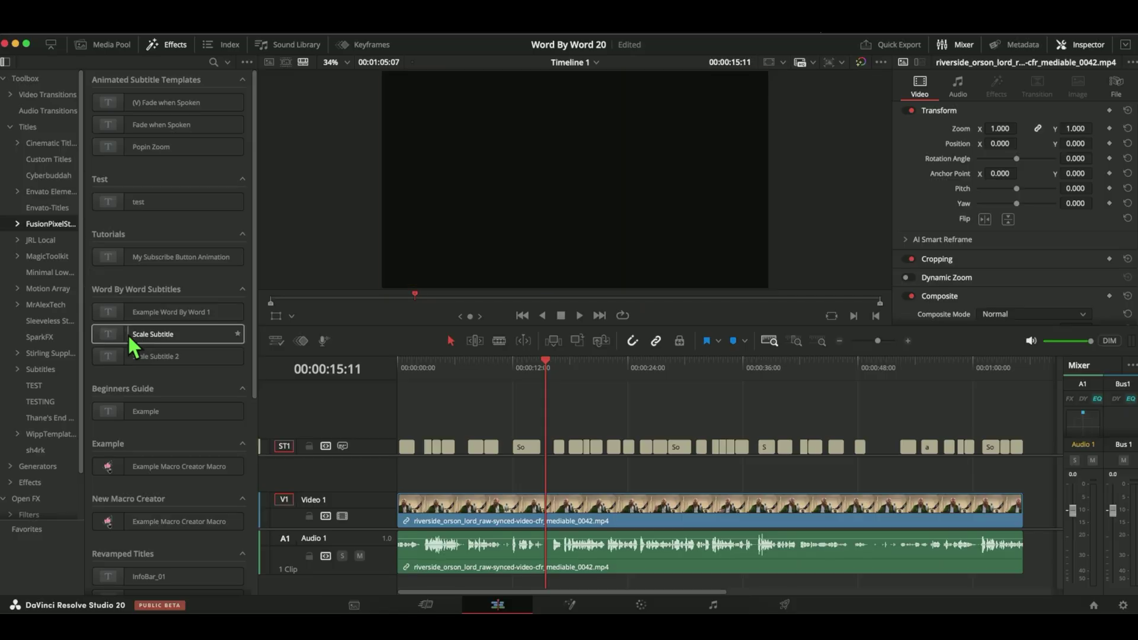
Put the Scale Subtitle template on the ST1 track and replay the captions from the timeline start.
drag(133, 347, 358, 442)
key(Home)
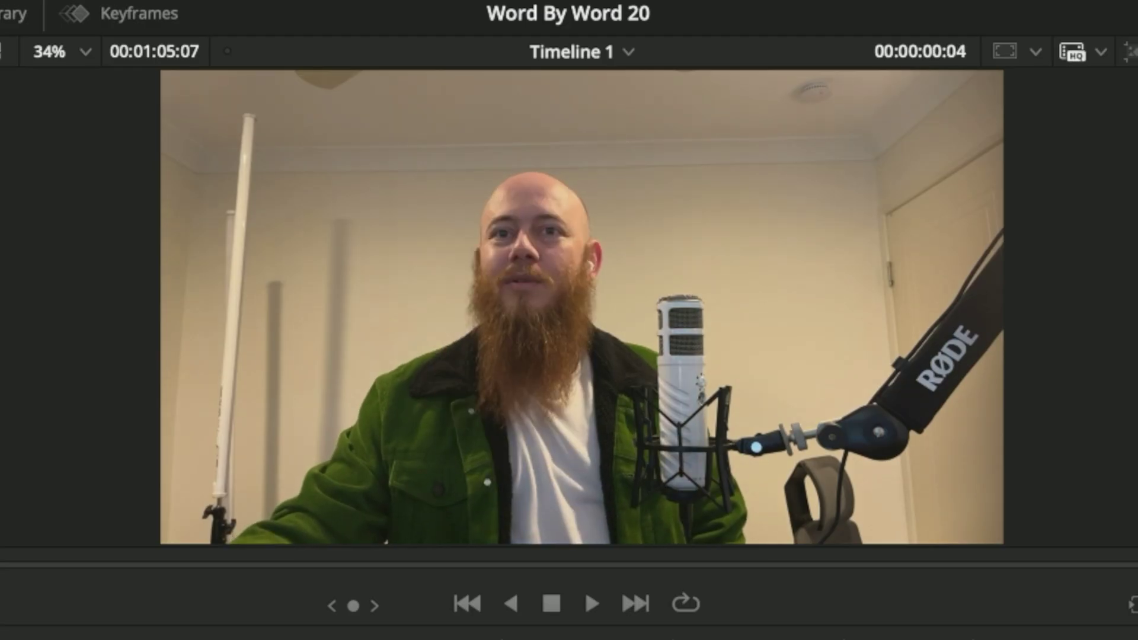
key(space)
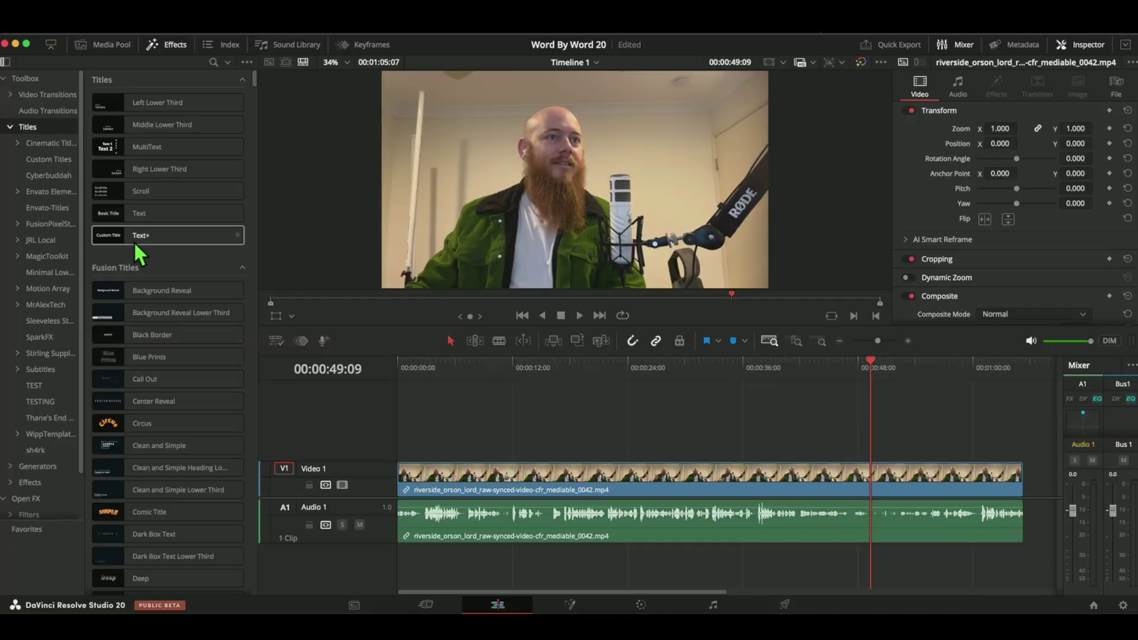
Drop a Text+ title onto Video 2, select it, and open it on the Fusion page.
drag(129, 238, 599, 421)
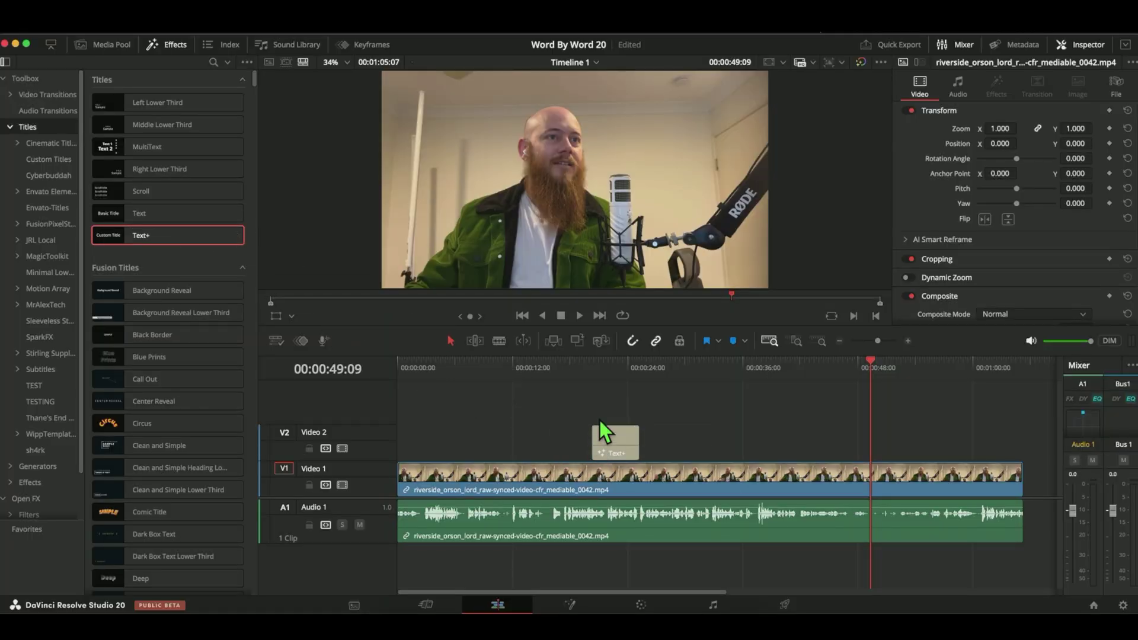
click(617, 372)
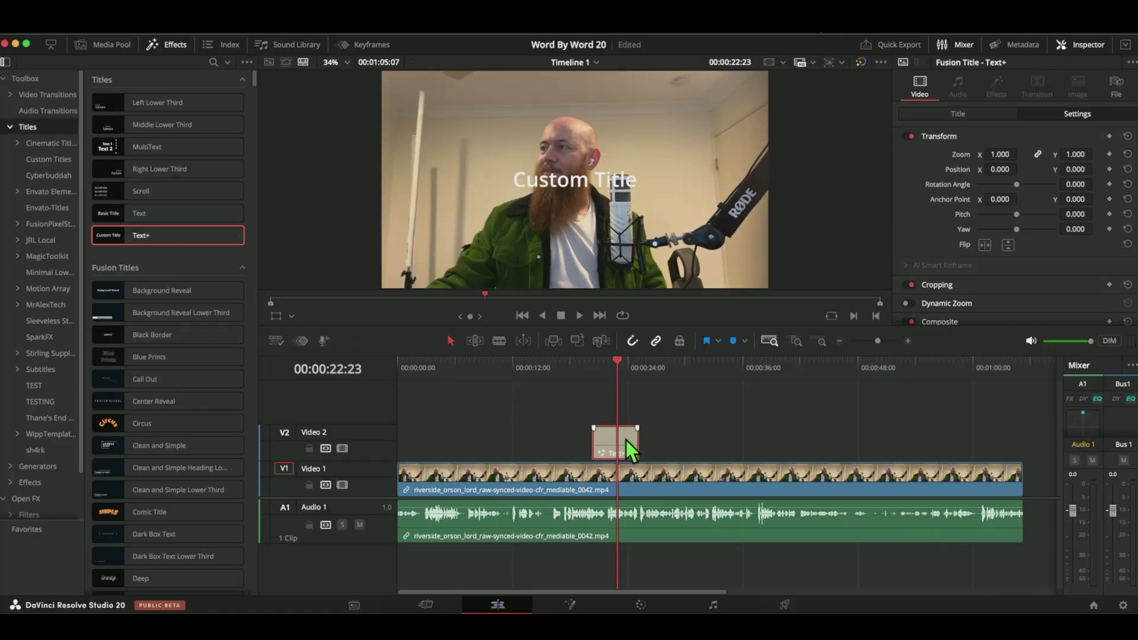
click(966, 118)
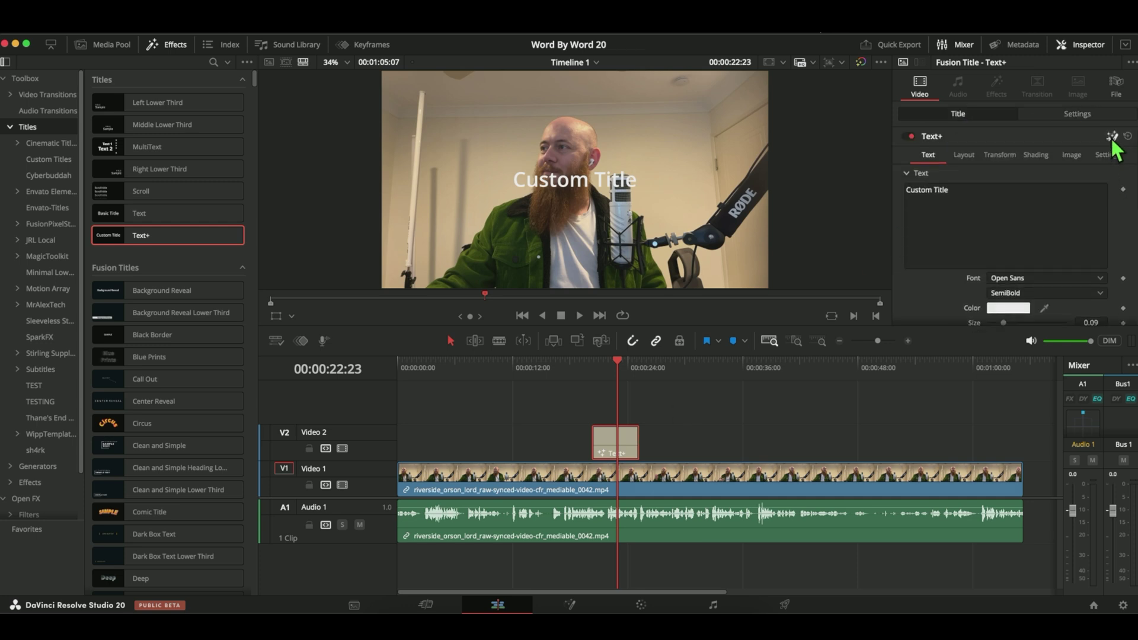
click(1112, 139)
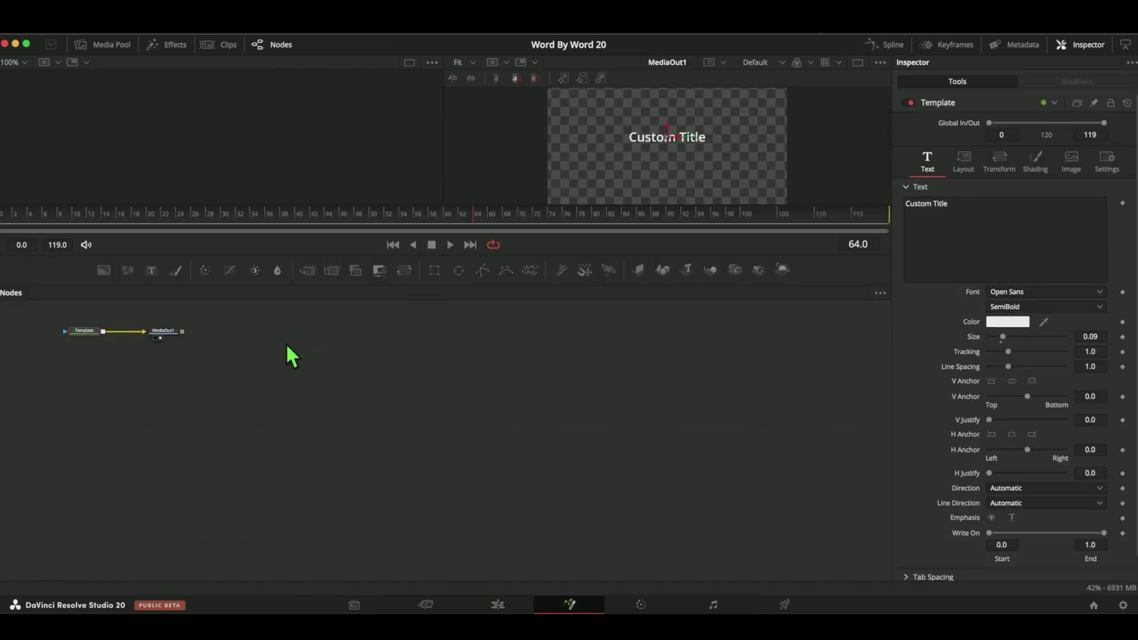
Delete the 'Custom Title' placeholder from the Template node's Text box, leaving it empty.
drag(126, 388, 543, 478)
drag(543, 479, 508, 437)
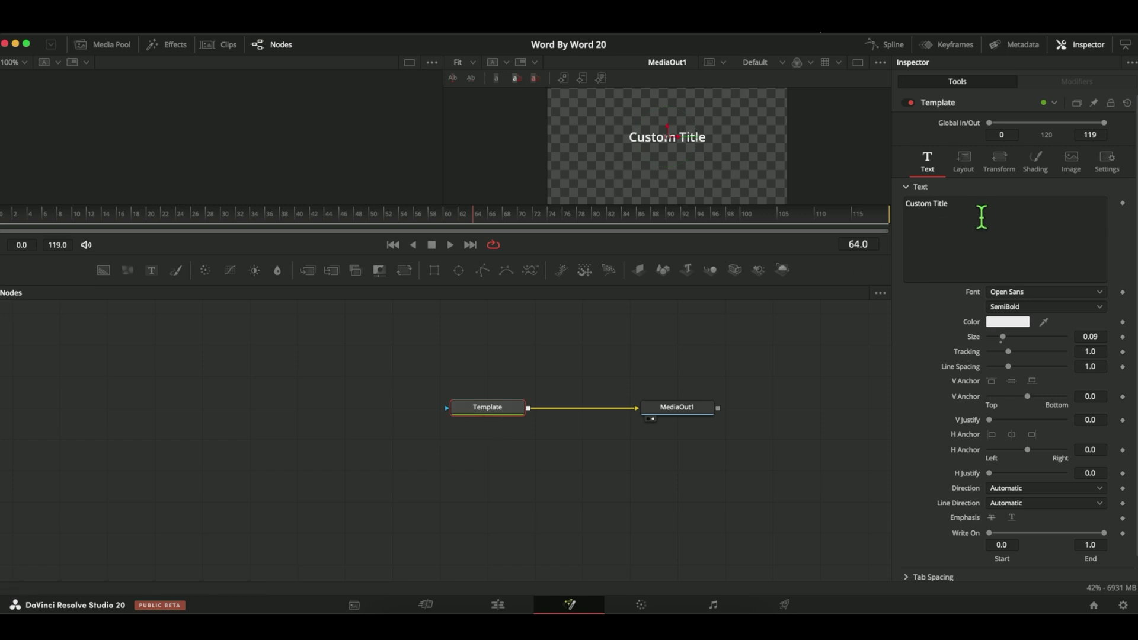
drag(981, 217, 867, 207)
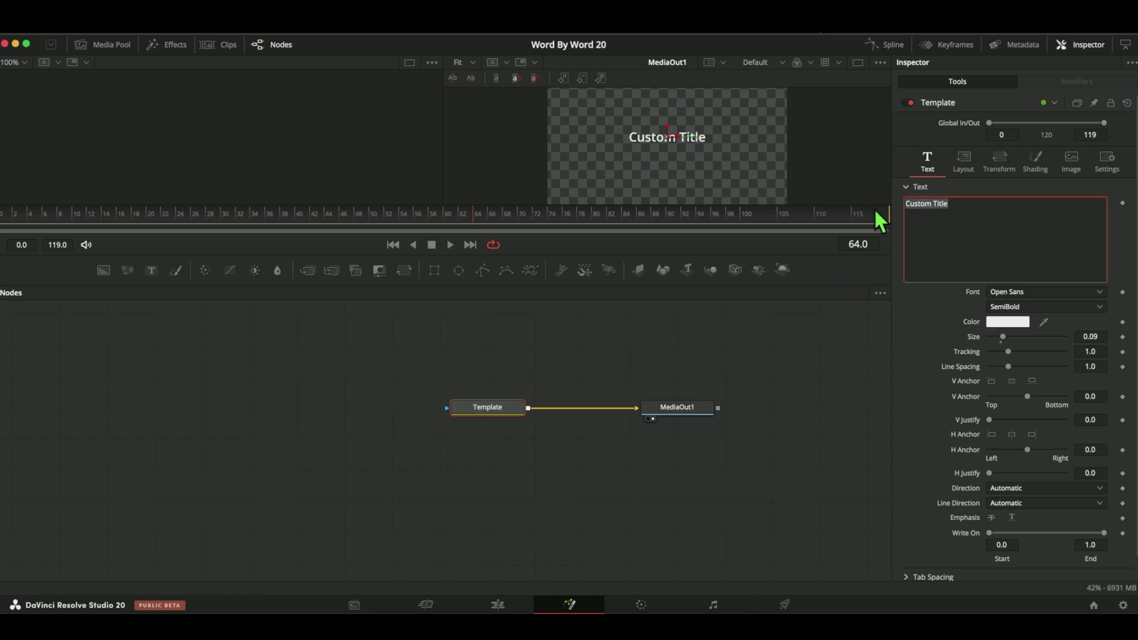
key(BackSpace)
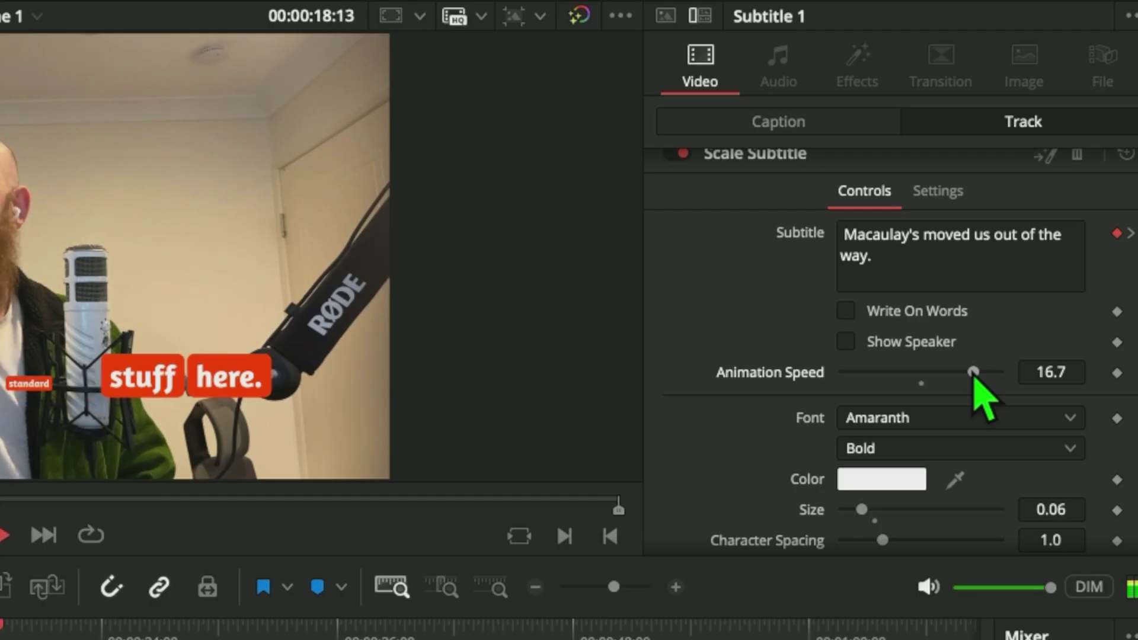
Lower the Scale Subtitle Animation Speed slider from 16.7 to 1.6.
drag(974, 374, 856, 381)
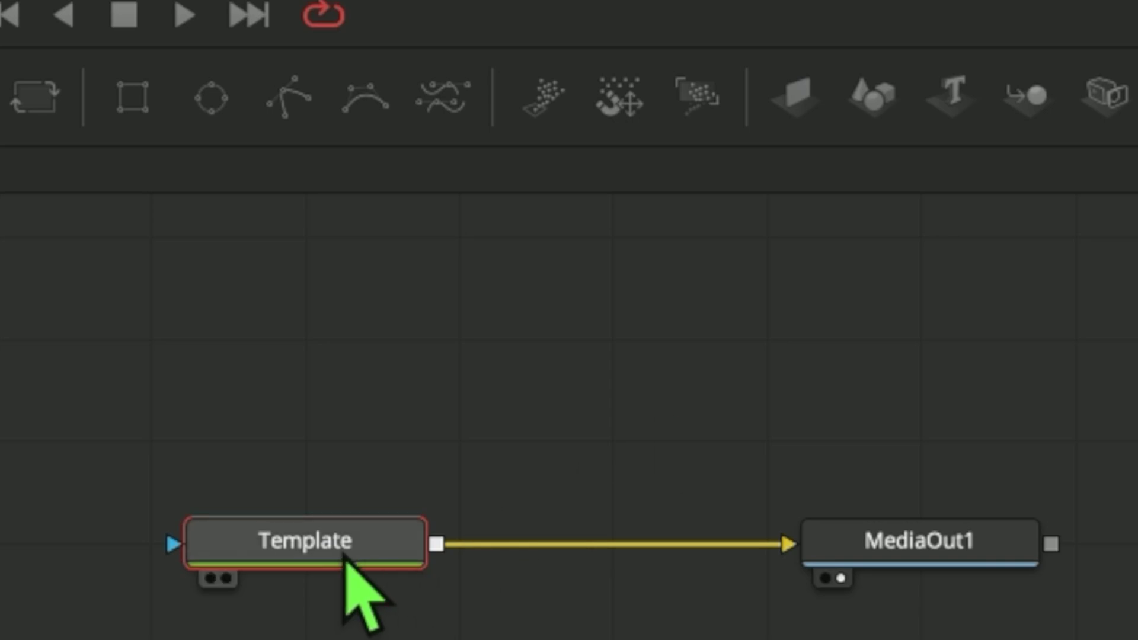
right_click(345, 556)
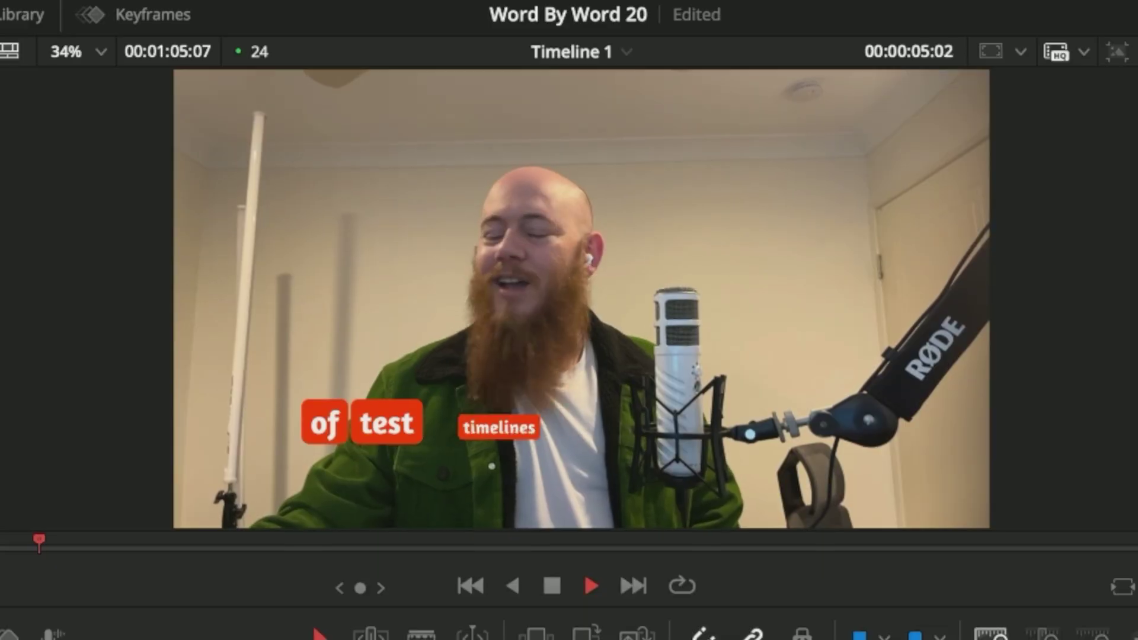
Stop playback, uncheck Write On Words, and replay the Scale Subtitle captions from the start.
key(space)
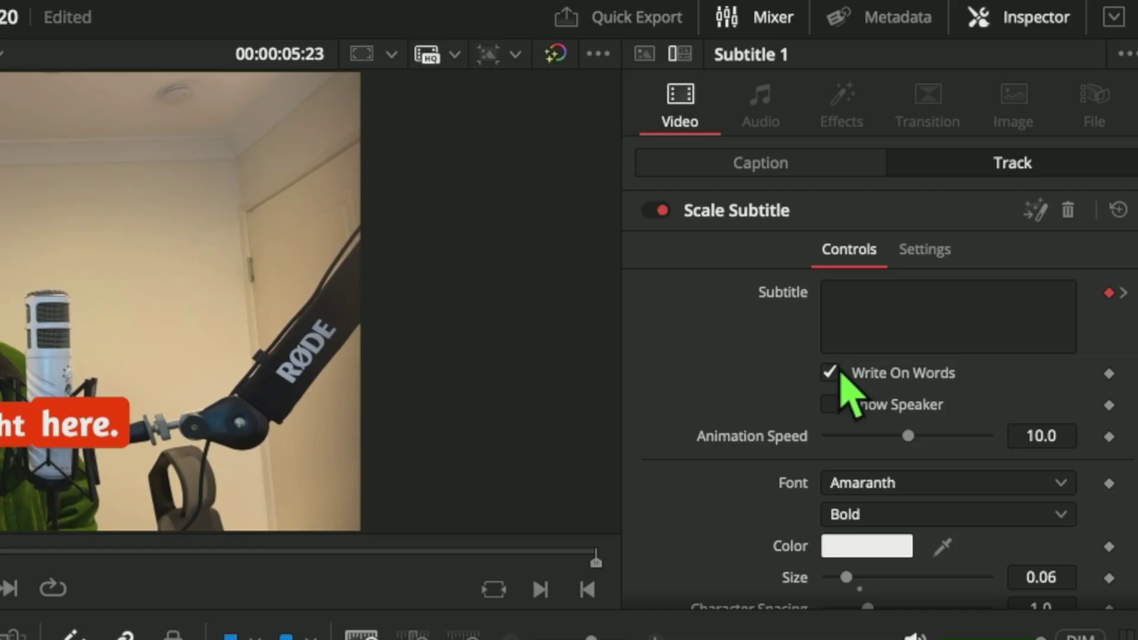
click(831, 373)
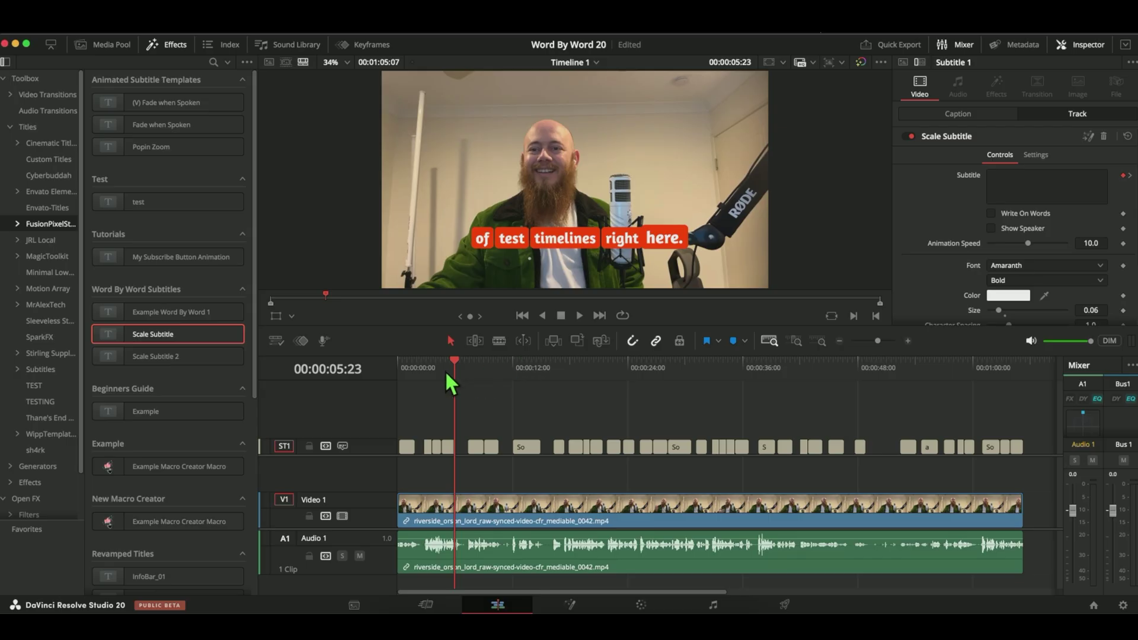
drag(445, 370, 399, 373)
key(space)
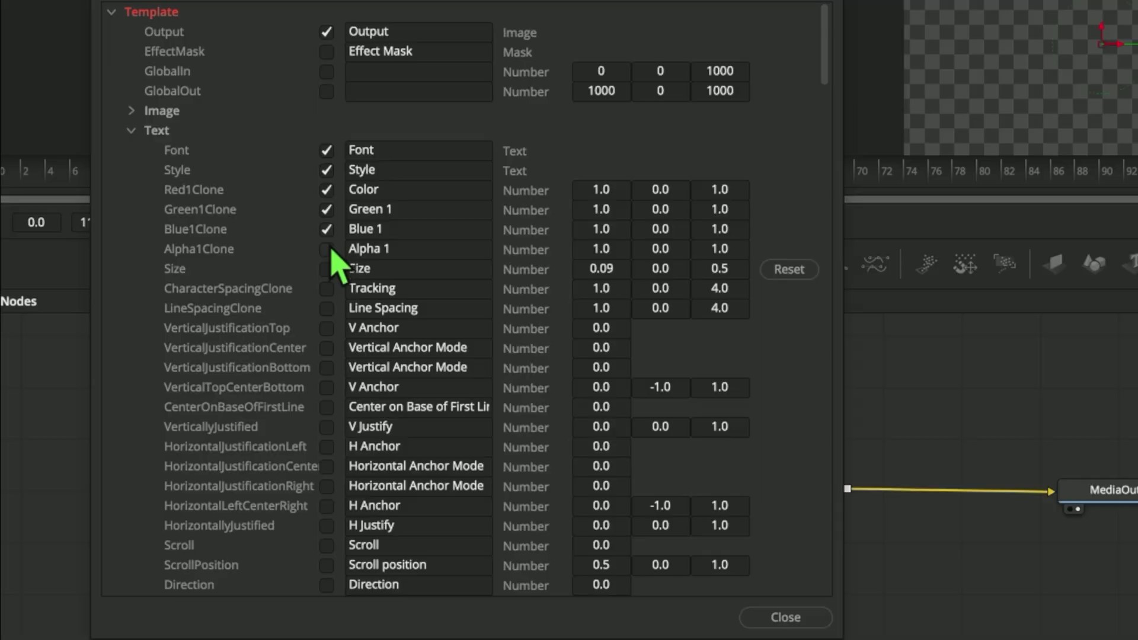
Publish Alpha1Clone, Size, CharacterSpacingClone and LineSpacingClone to the macro and insert MacroTool1.
click(327, 249)
click(326, 269)
click(326, 289)
click(326, 308)
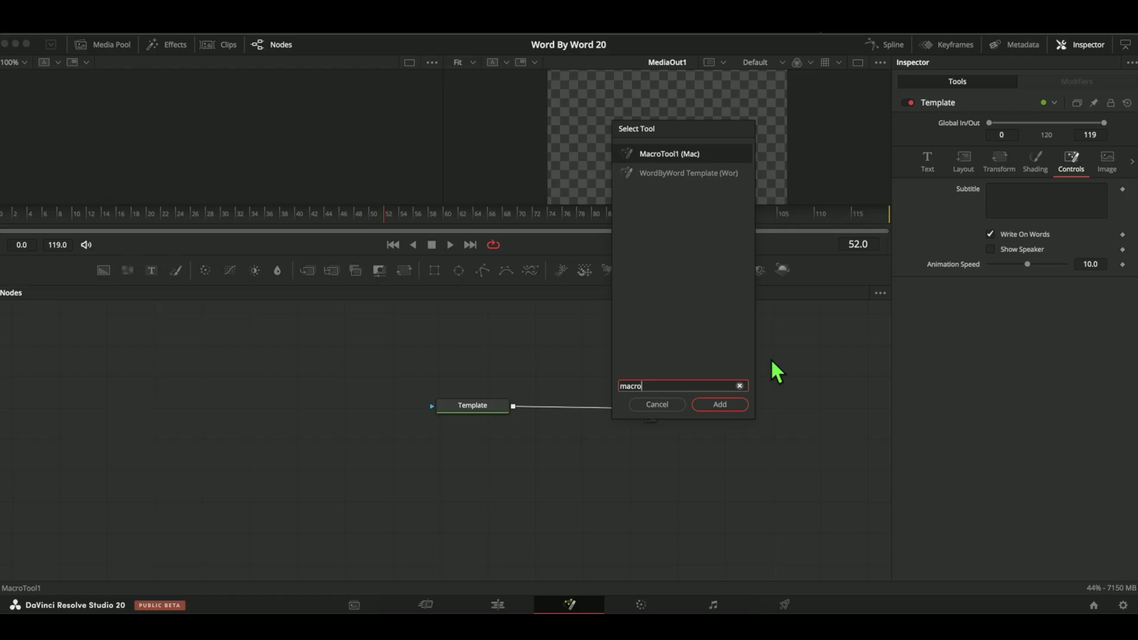
key(Return)
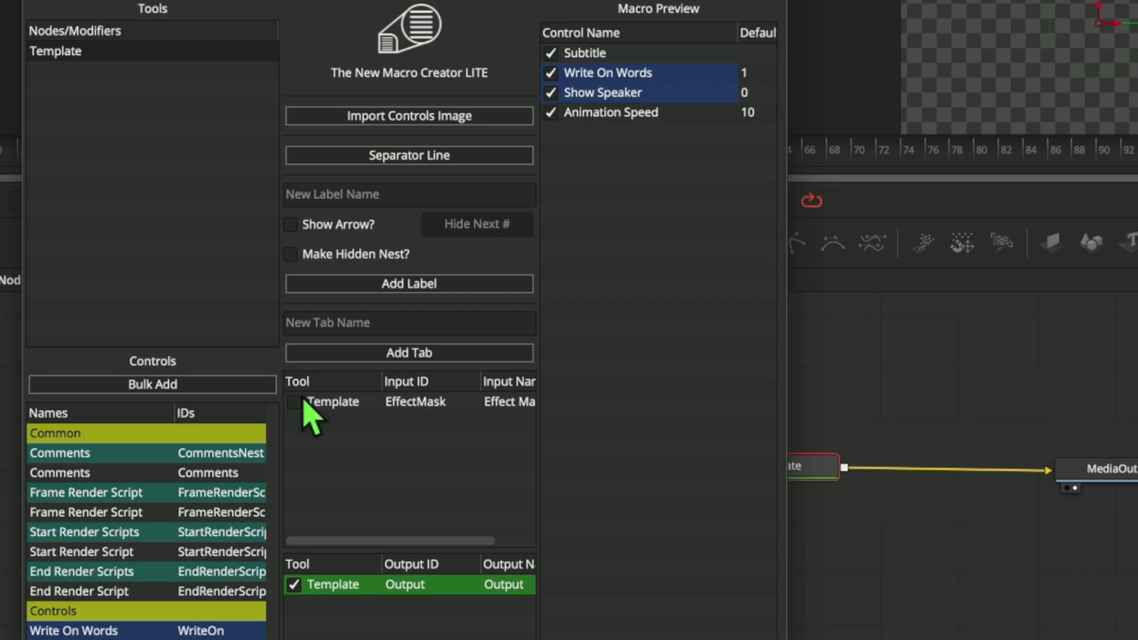
Add Separator1 after the Animation Speed control and return to the top of the Controls list.
click(417, 159)
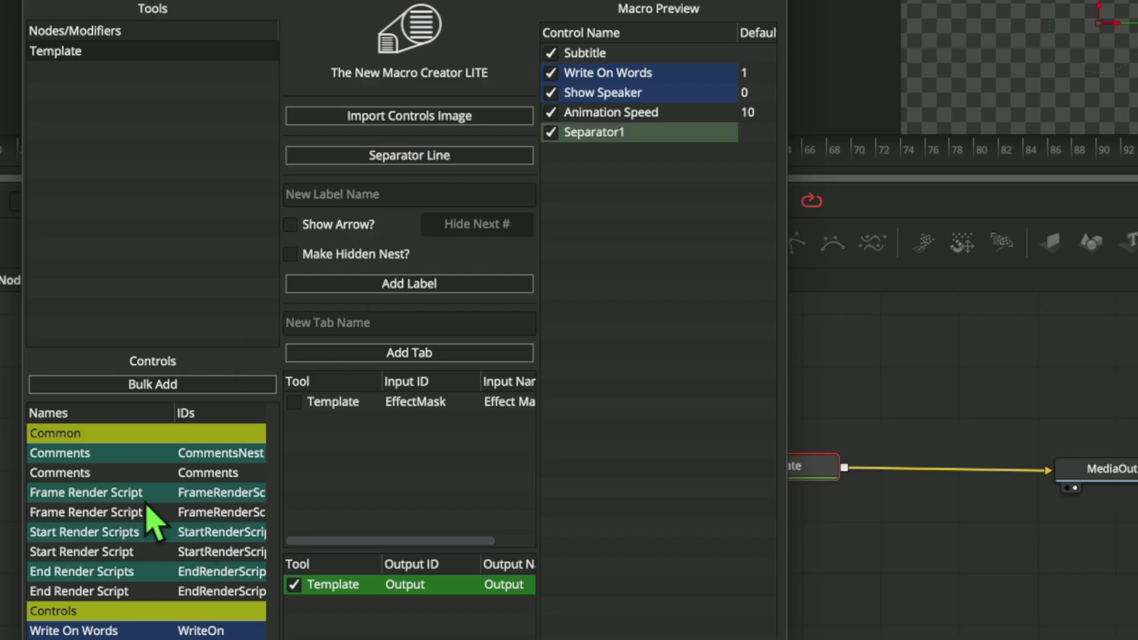
scroll(150, 610, up, 2)
scroll(153, 613, up, 5)
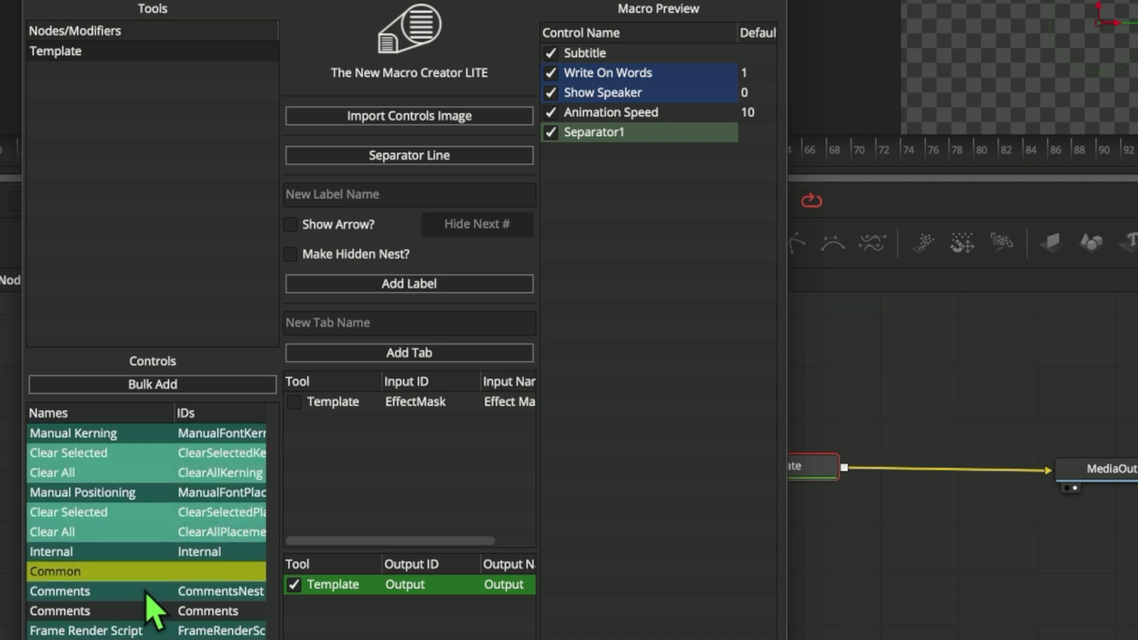
scroll(155, 613, up, 7)
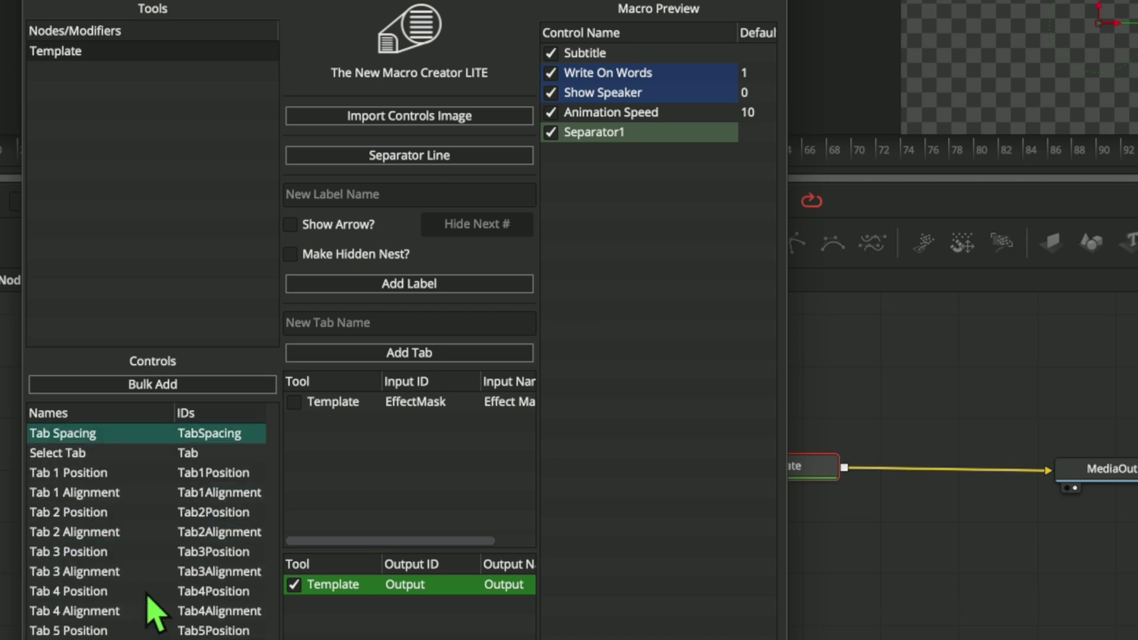
scroll(155, 613, up, 8)
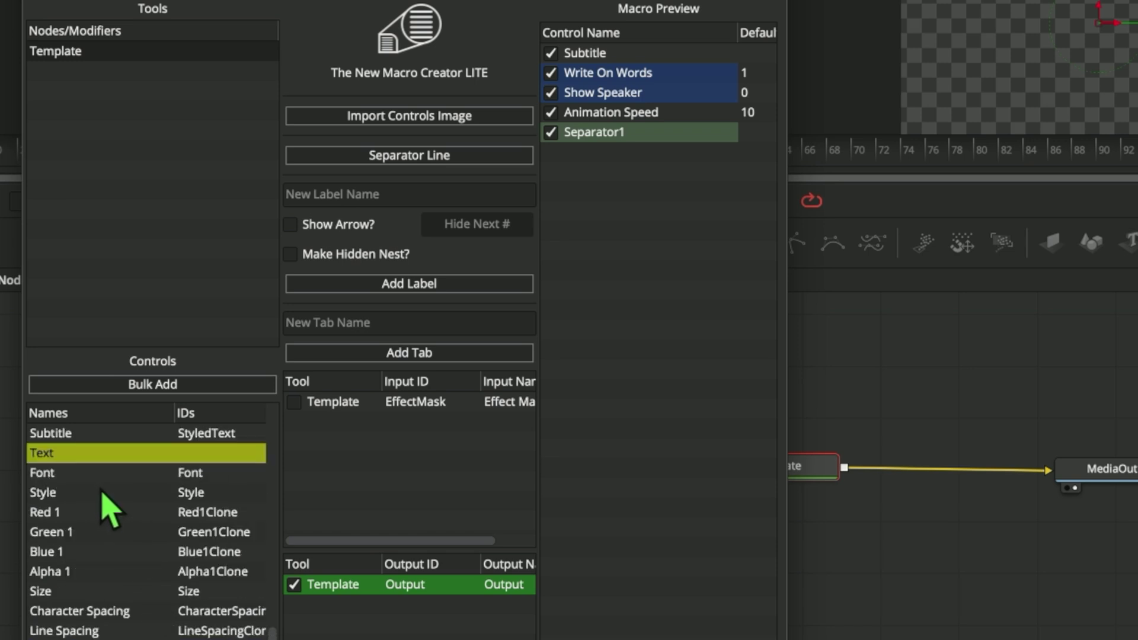
Add Font, Style, Red/Green/Blue/Alpha 1, Size, Character/Line/Word Spacing and Word Offset controls to the macro.
click(80, 474)
click(67, 492)
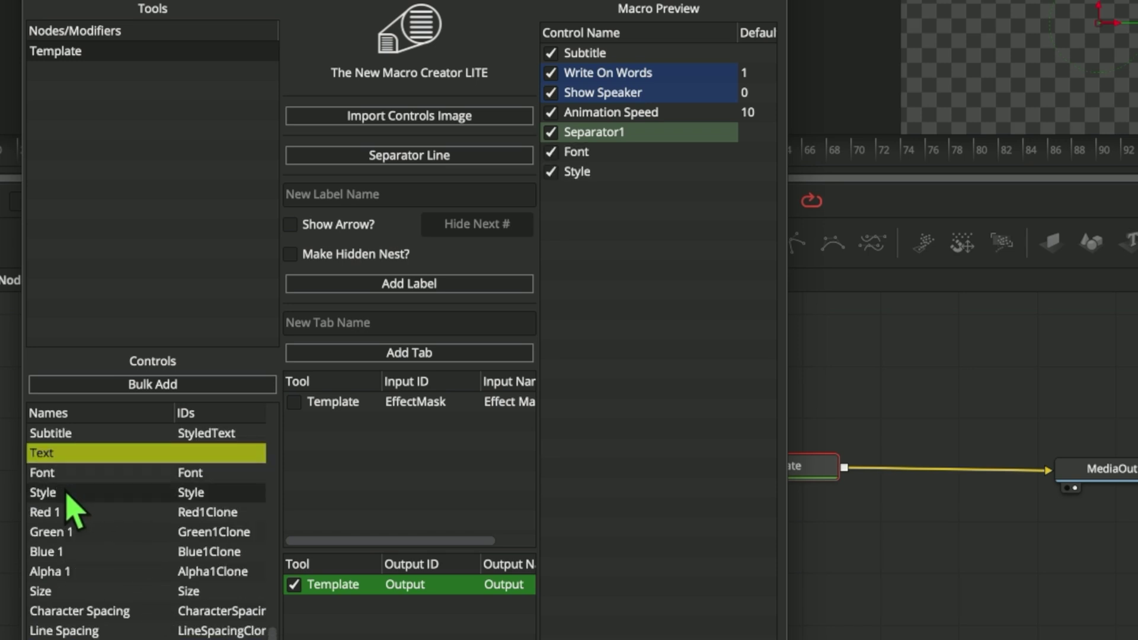
click(66, 514)
click(64, 532)
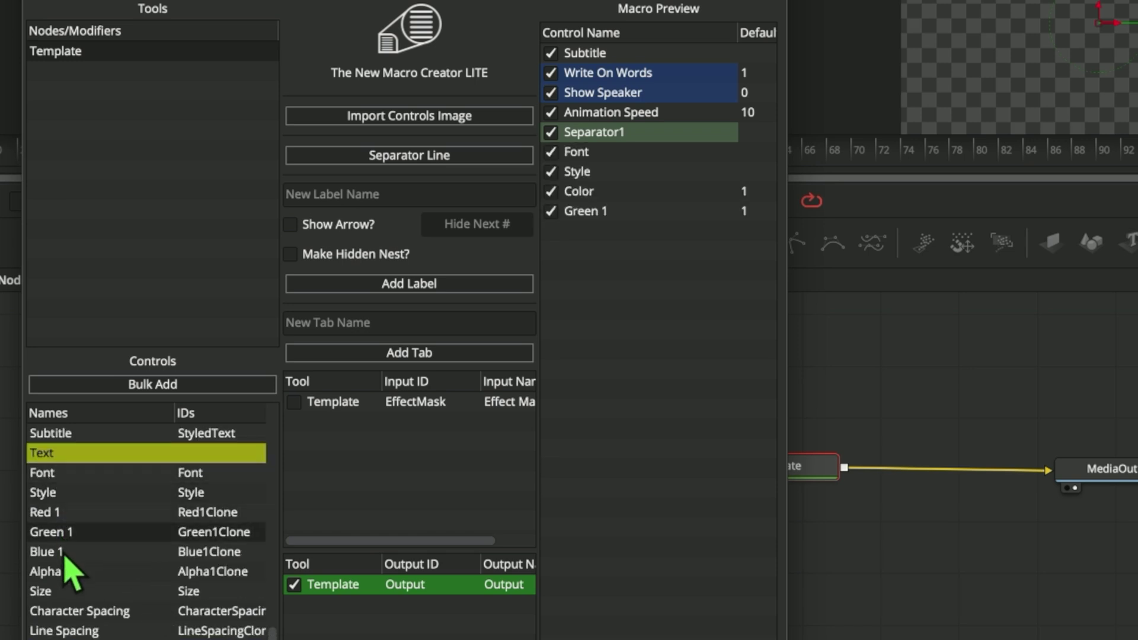
click(65, 553)
click(61, 574)
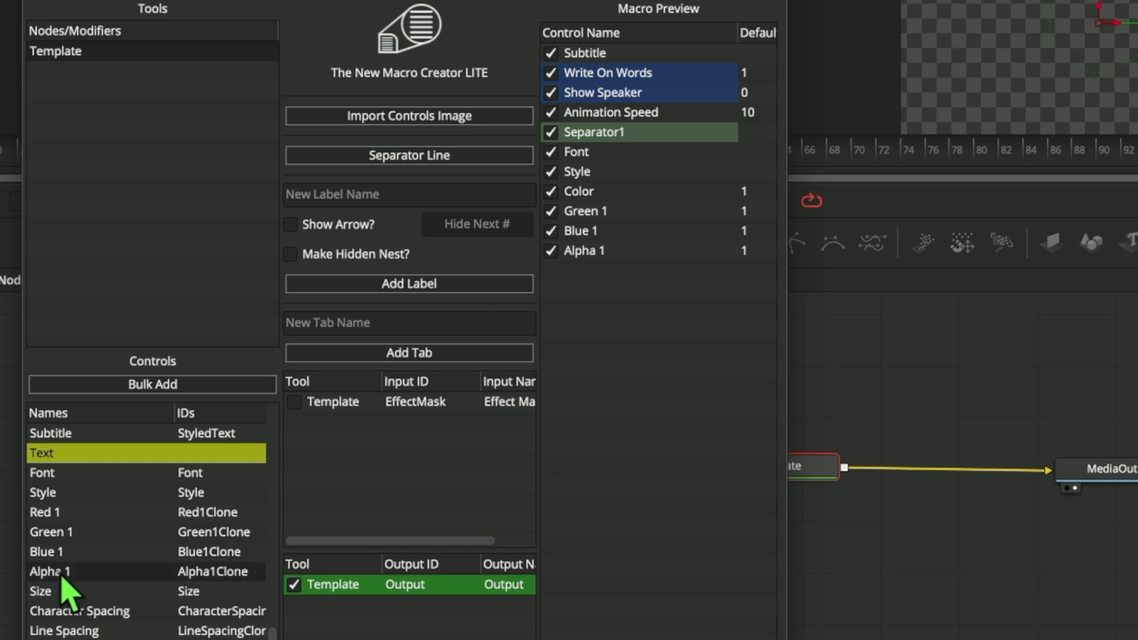
click(66, 592)
click(96, 612)
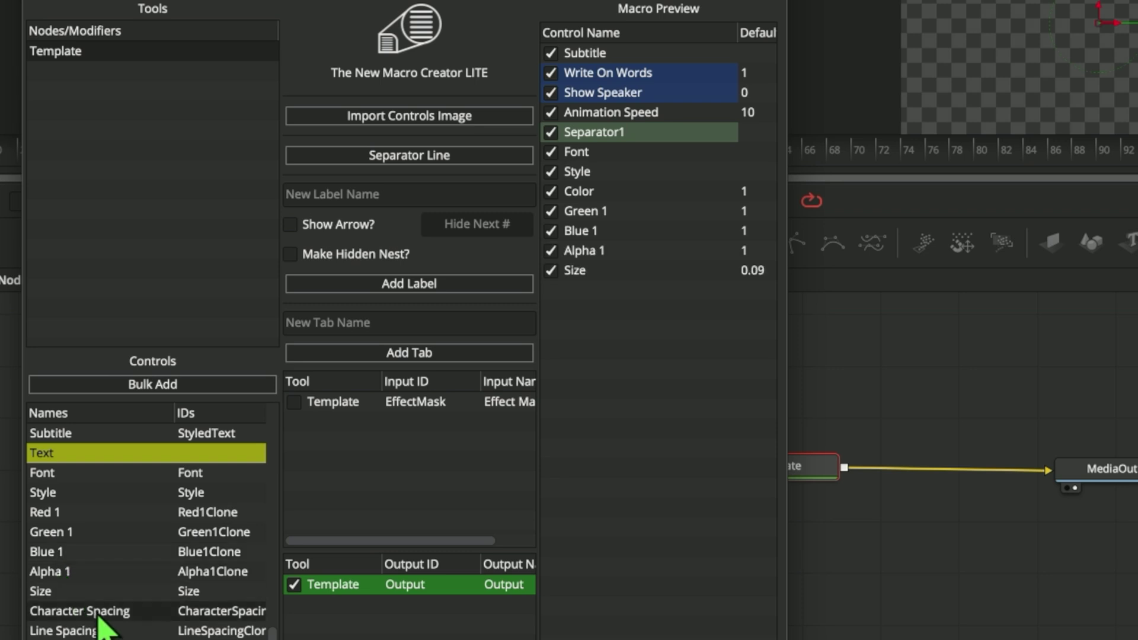
click(83, 632)
scroll(83, 536, down, 3)
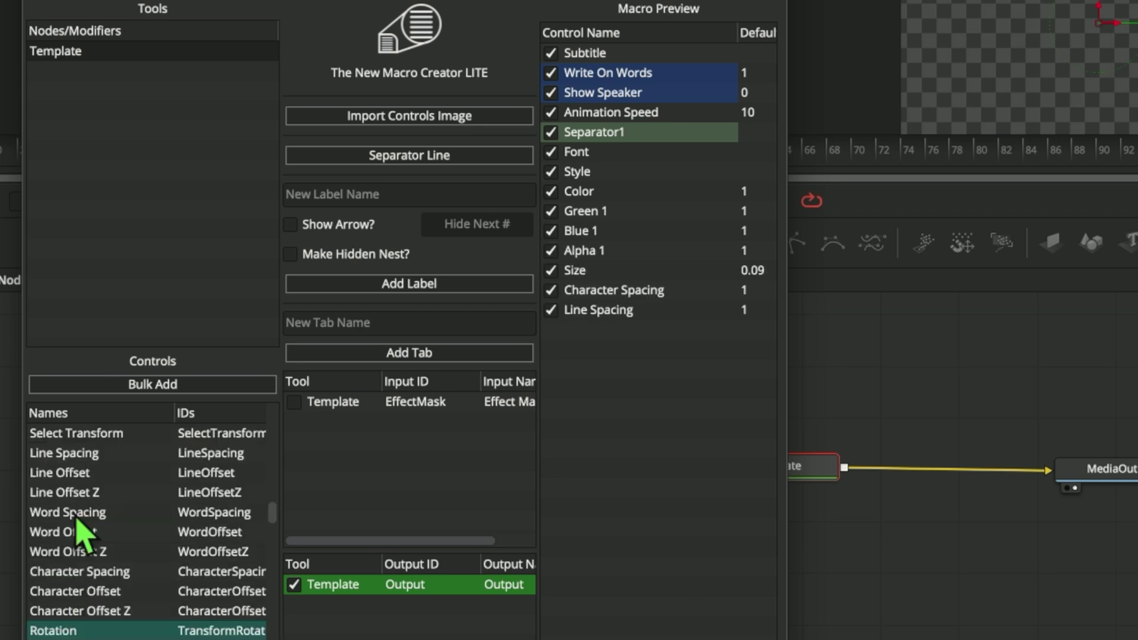
click(76, 516)
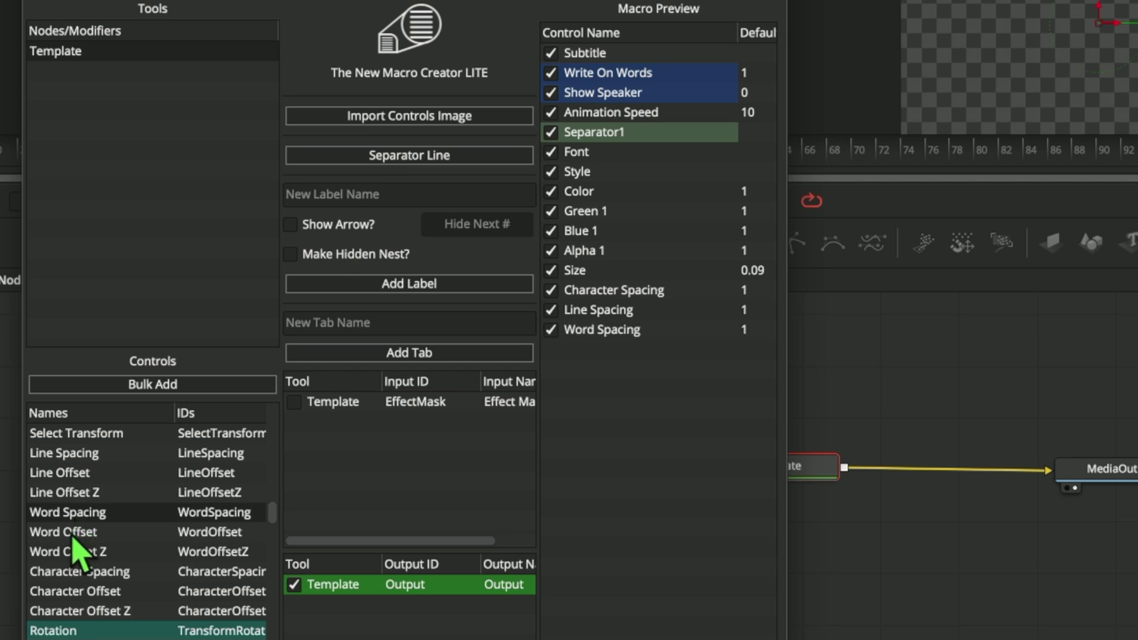
click(72, 539)
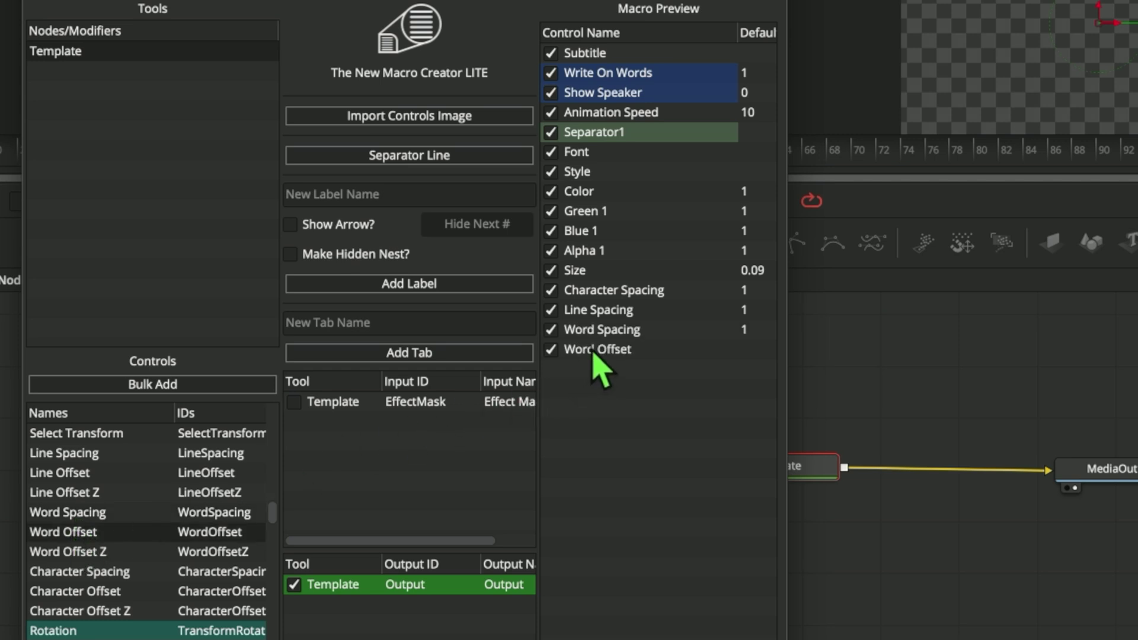
Rename the Word Offset control to Center Offset.
double_click(593, 351)
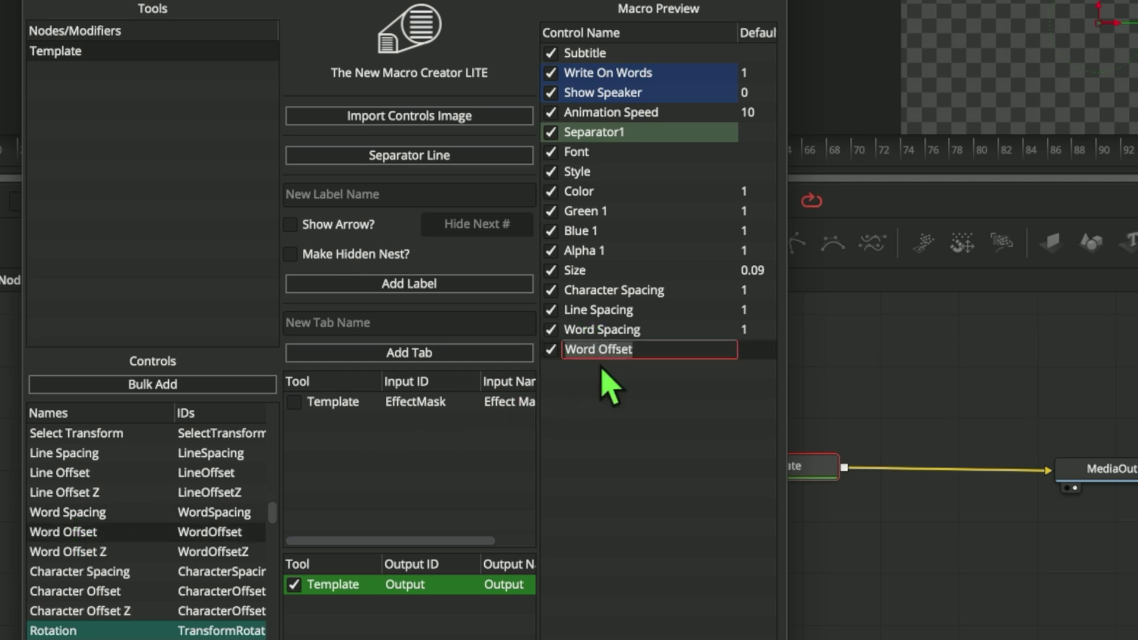
text(Cente)
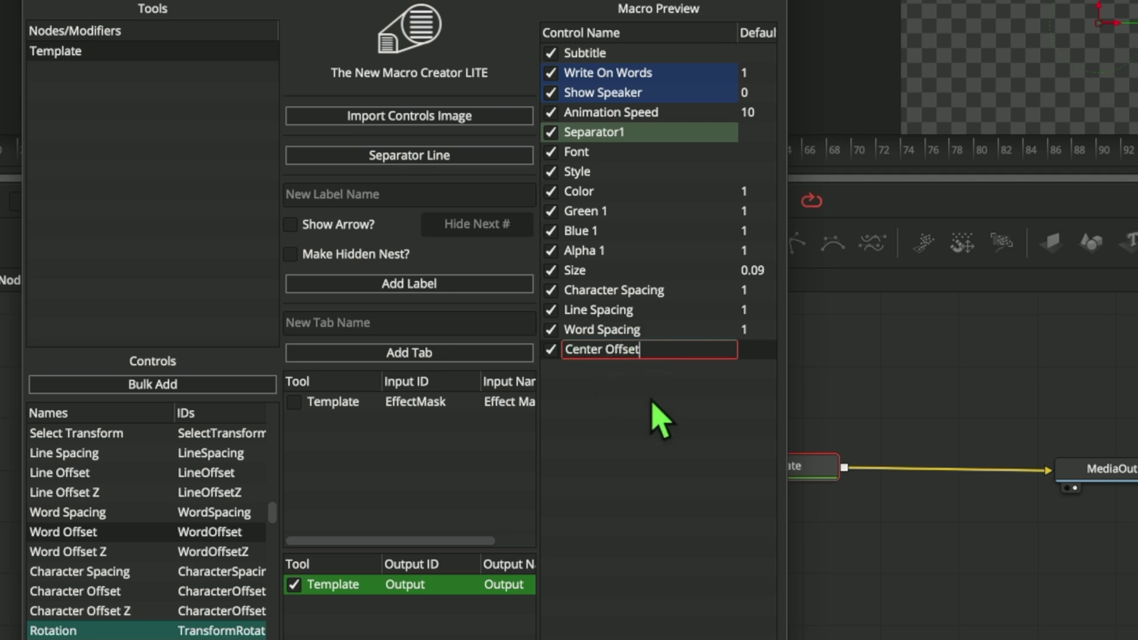
key(Return)
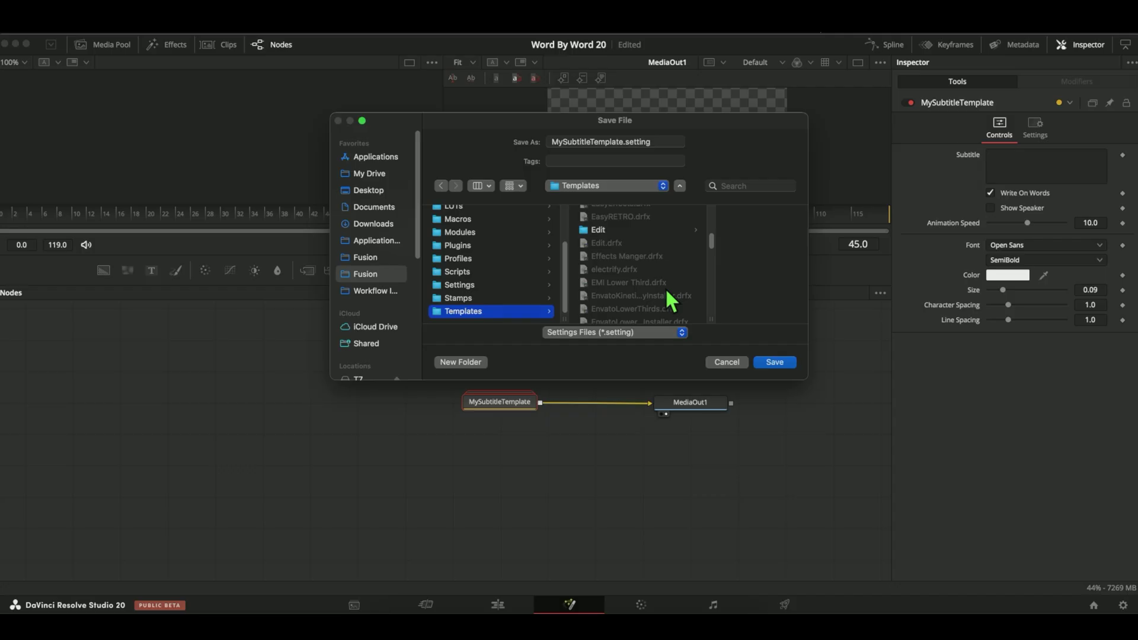
Save MySubtitleTemplate.setting into the Templates > Edit > Titles folder.
scroll(665, 286, up, 3)
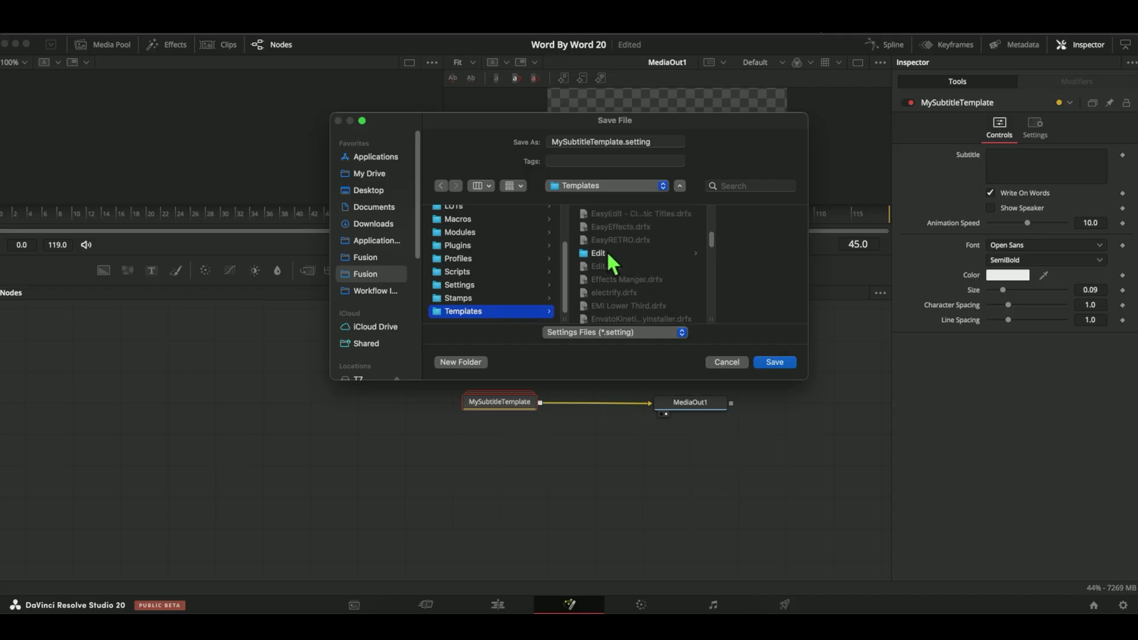
click(606, 253)
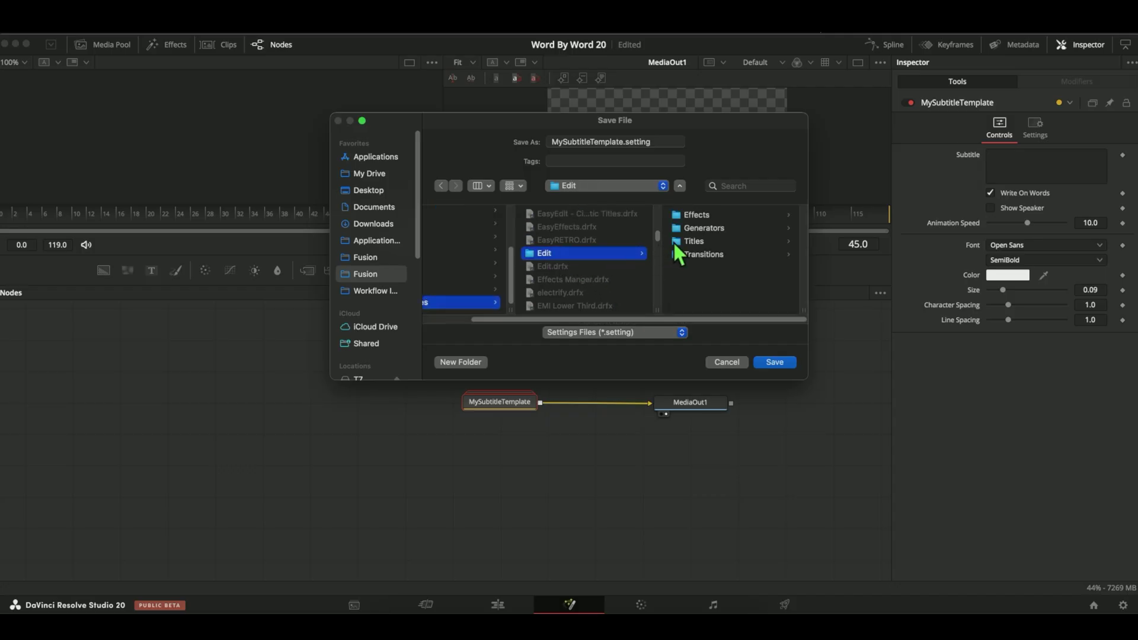
click(720, 240)
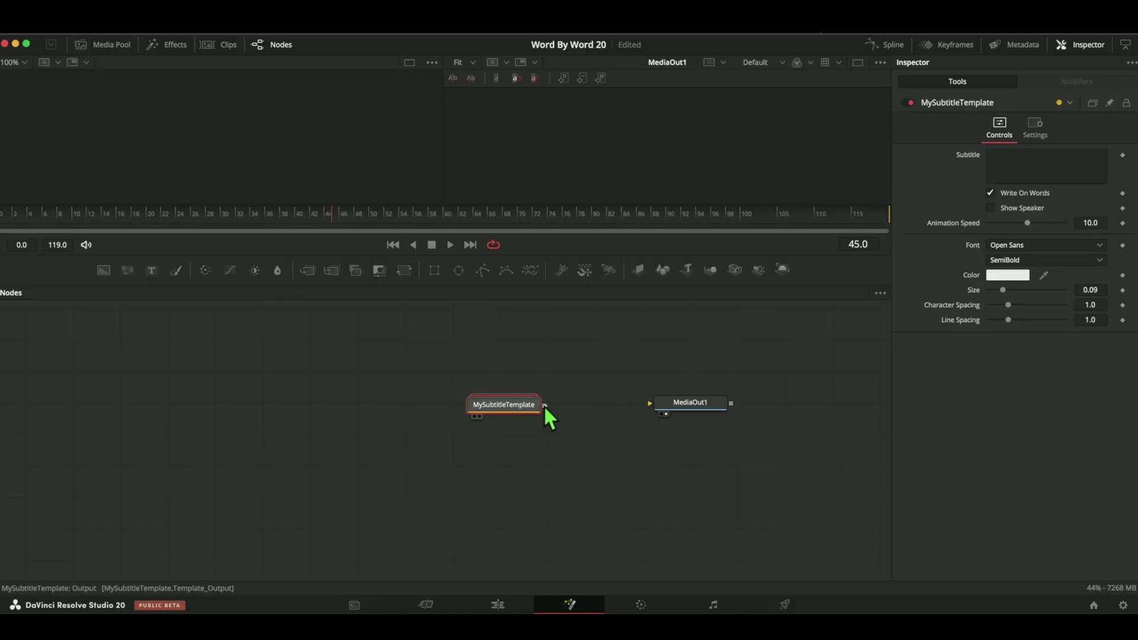
Wire the MySubtitleTemplate node's output into MediaOut1's input.
drag(545, 405, 675, 403)
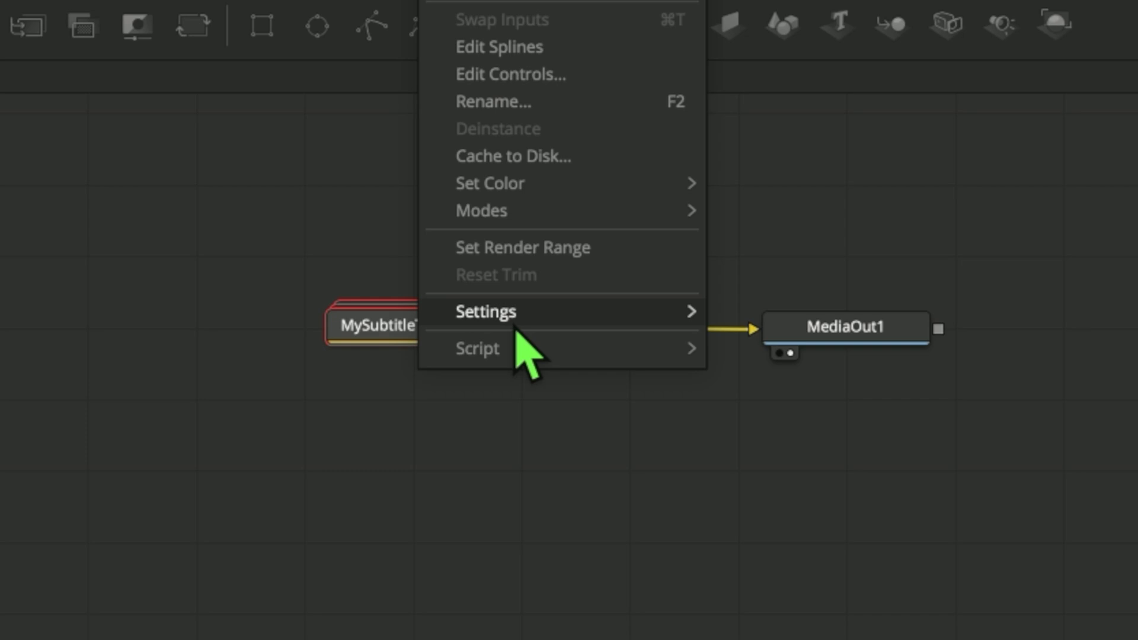
mouse_move(519, 323)
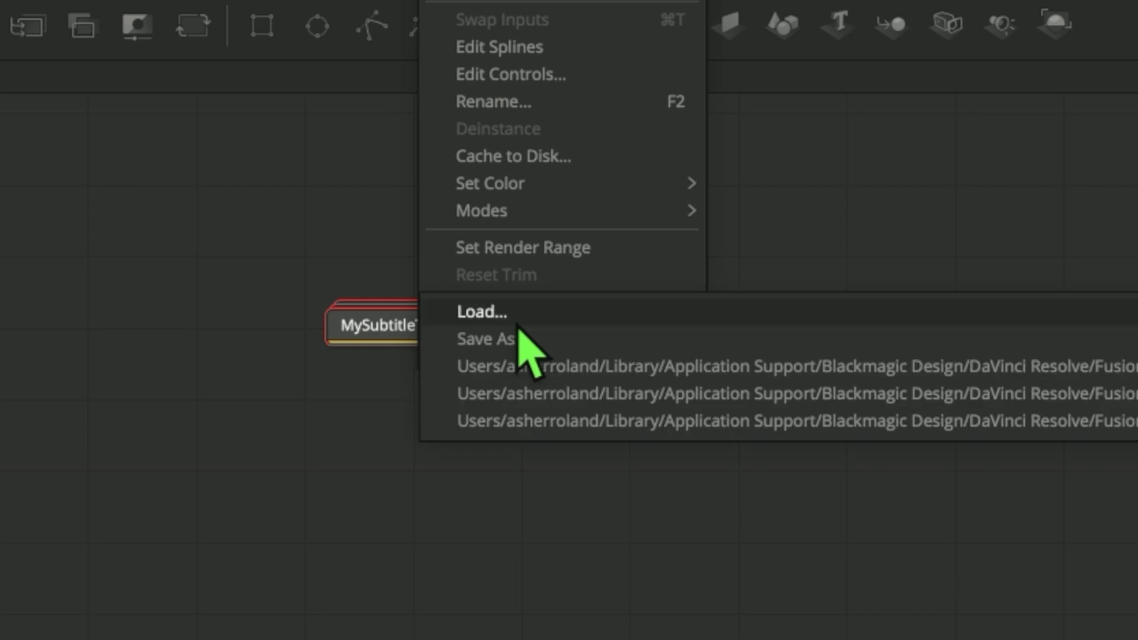